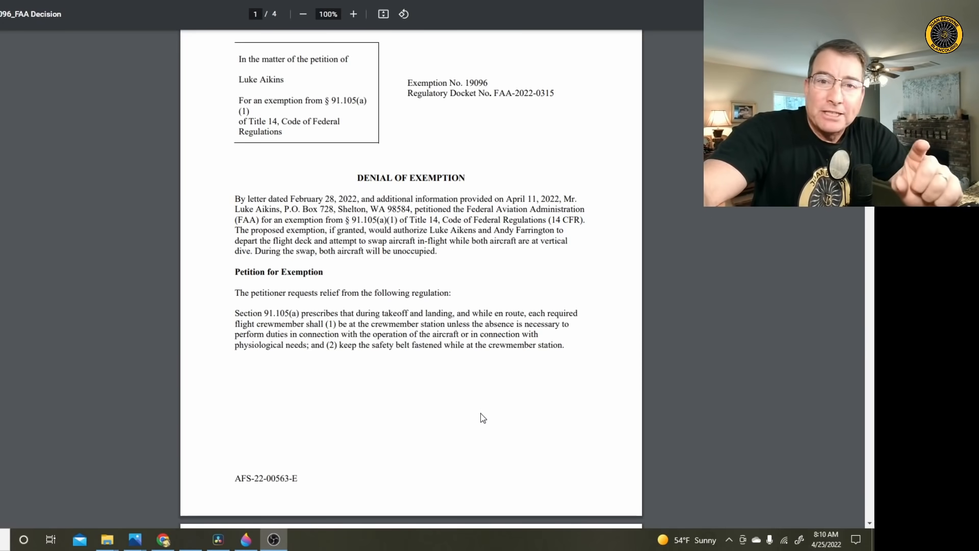
pyautogui.scroll(-2, 470, 412)
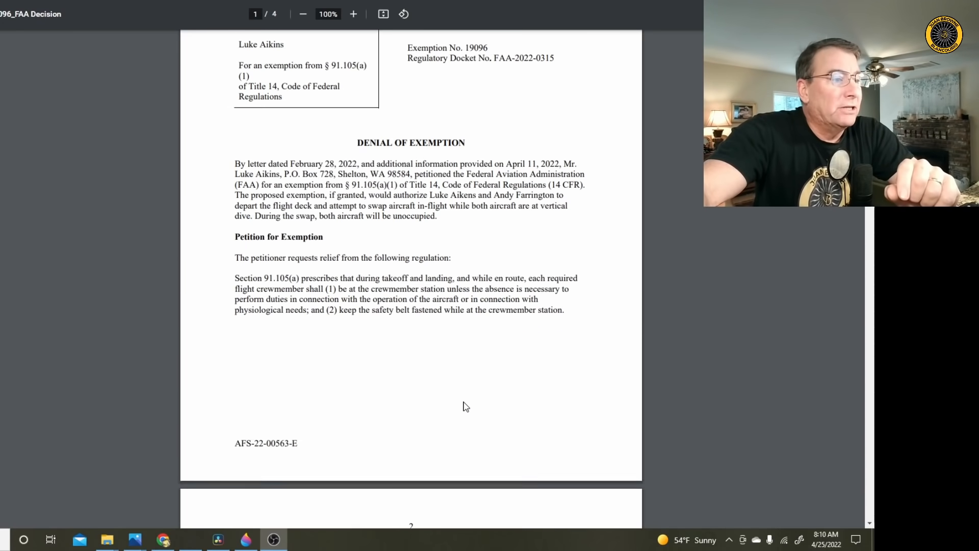
pyautogui.scroll(-3, 467, 405)
pyautogui.scroll(-2, 459, 398)
pyautogui.scroll(-4, 499, 388)
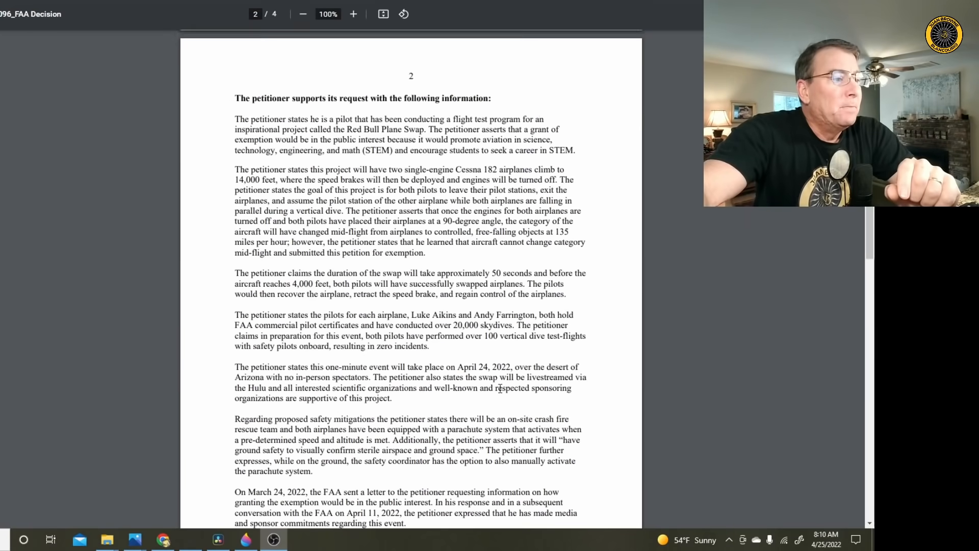
pyautogui.scroll(-4, 498, 389)
pyautogui.scroll(-2, 498, 388)
pyautogui.scroll(-1, 497, 389)
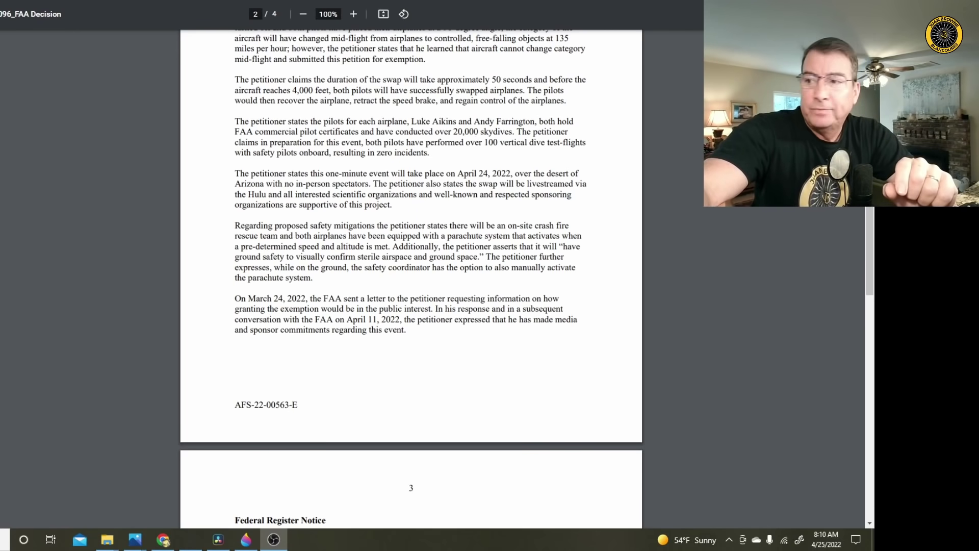
pyautogui.scroll(-5, 763, 350)
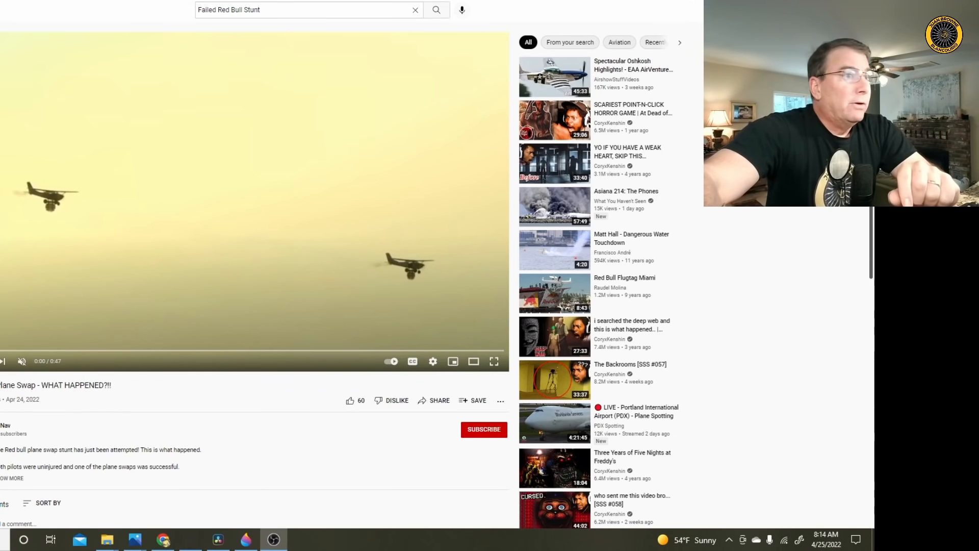
# - Watch the failed plane swap video full screen through to its end
pyautogui.click(494, 361)
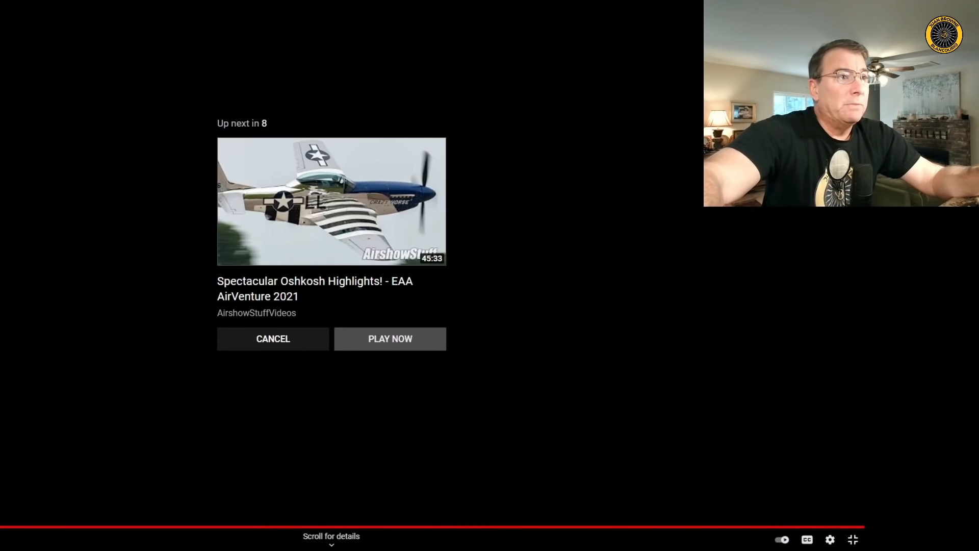
# - Cancel autoplay and replay the swap footage before bringing up the Eloy practice video
pyautogui.click(54, 527)
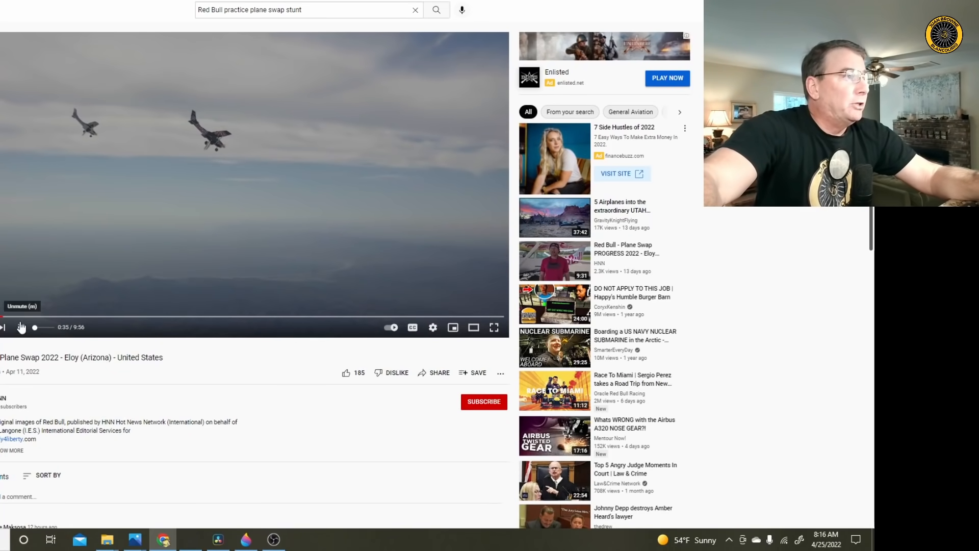
# - Mute the Eloy practice video and skip ahead to the flight footage around 0:55
pyautogui.click(35, 329)
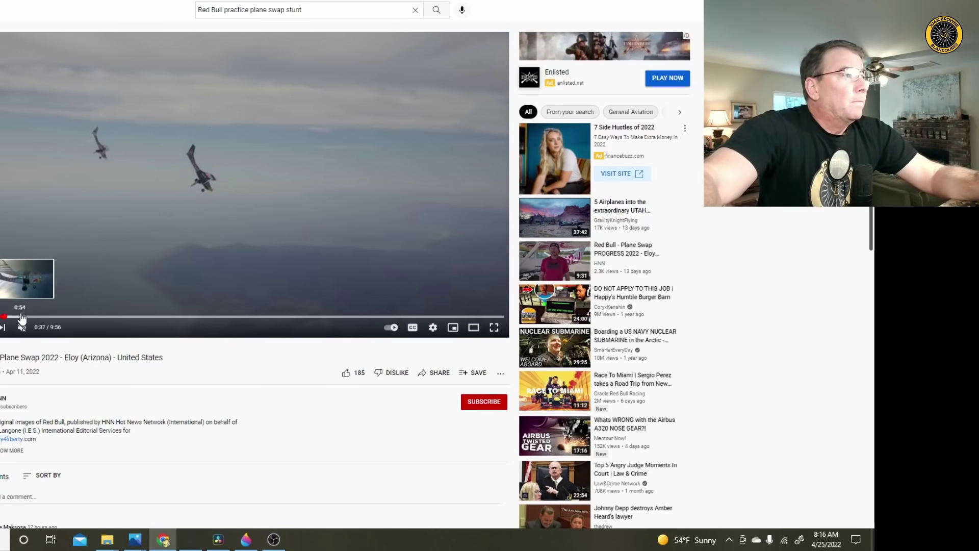
pyautogui.click(36, 317)
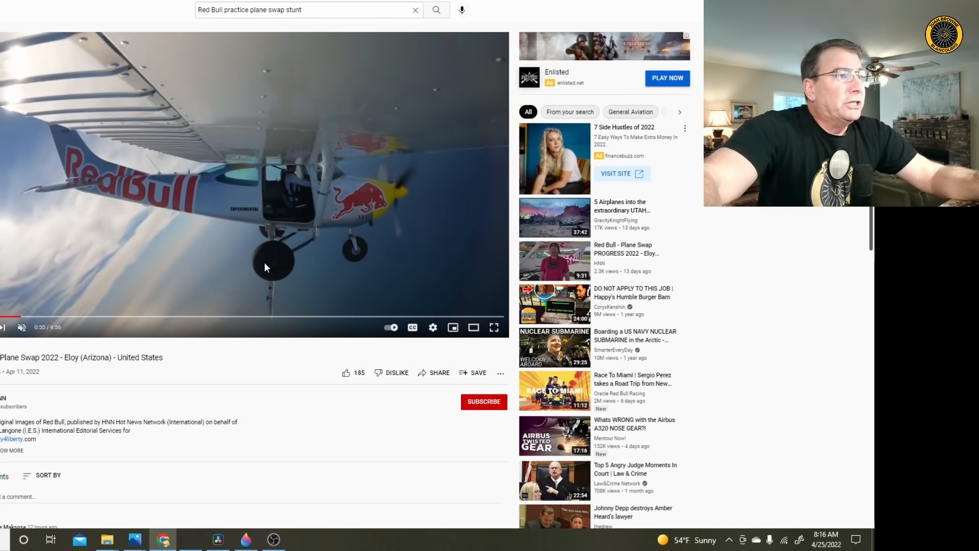